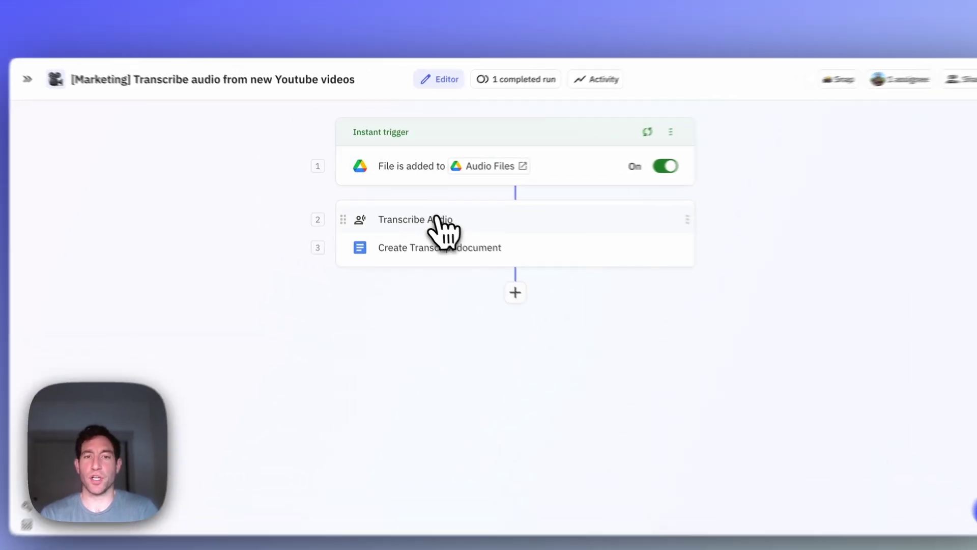
Step: Review the Transcribe Audio and Create Transcript document steps, and switch to the Blog Post from Video Transcript workflow
{"action": "left_click", "coordinate": [428, 210]}
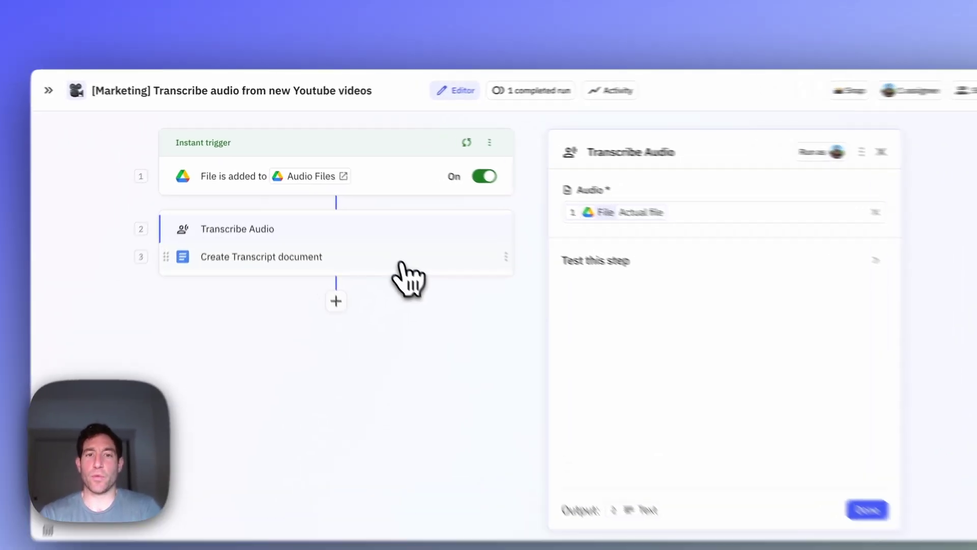
{"action": "left_click", "coordinate": [379, 235]}
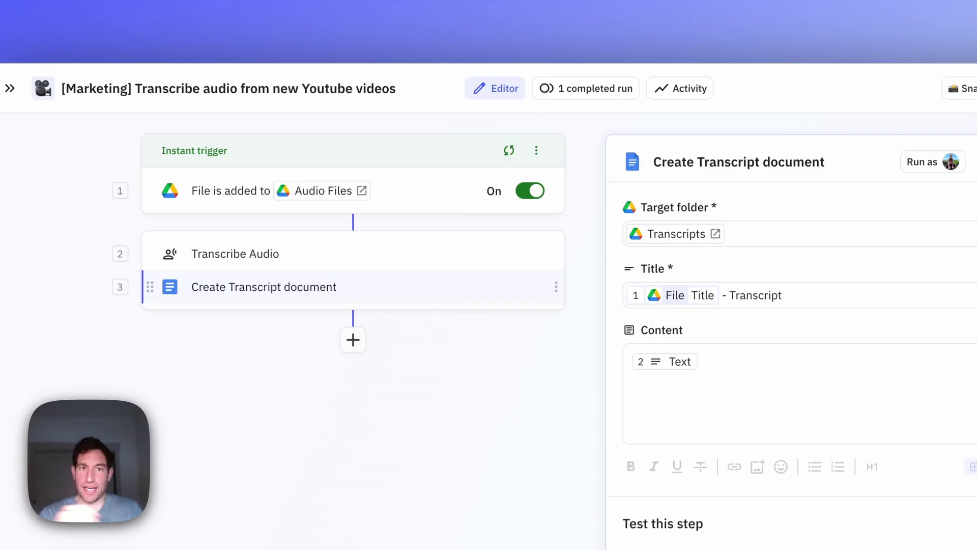
{"action": "left_click", "coordinate": [379, 13]}
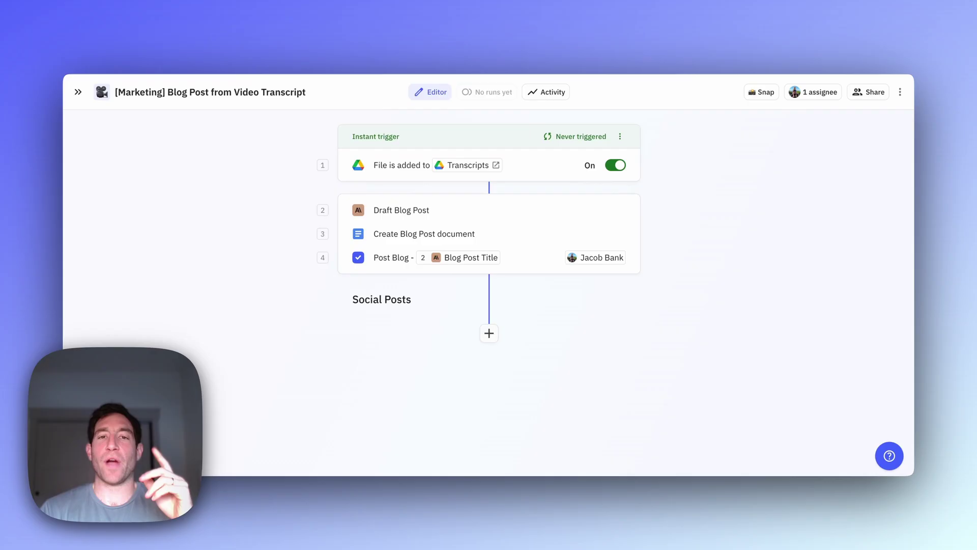
Step: Open the Draft Blog Post step and read through its prompt instructions from the introduction to the closing output requirements
{"action": "mouse_move", "coordinate": [478, 170]}
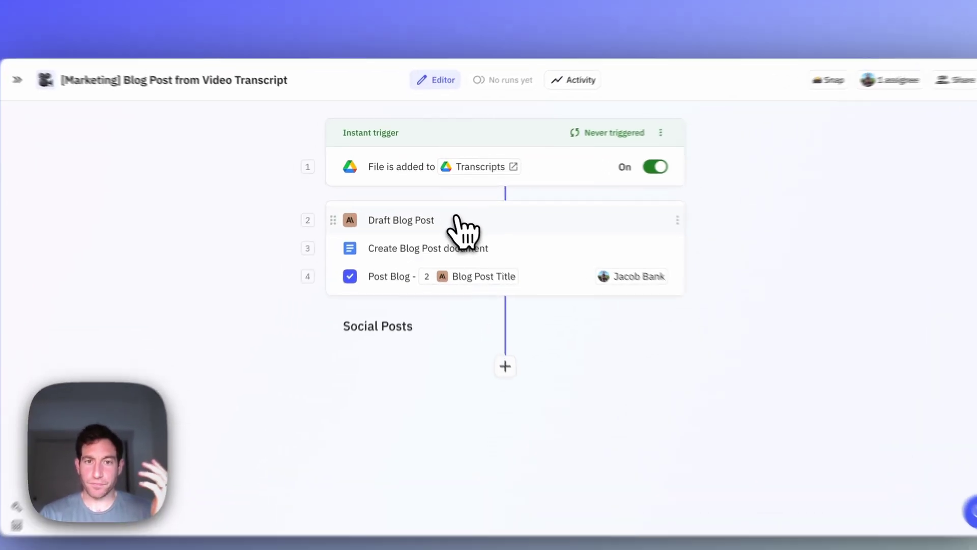
{"action": "left_click", "coordinate": [448, 210]}
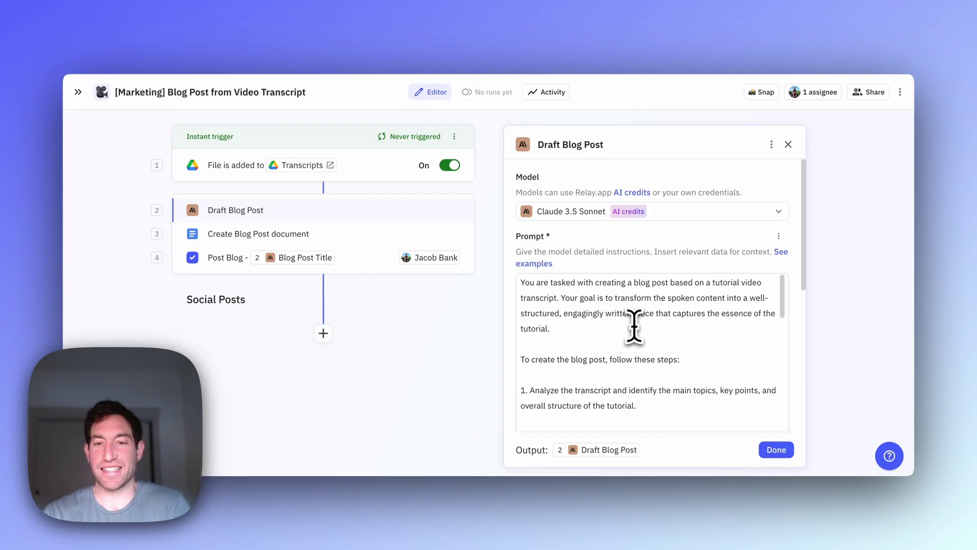
{"action": "scroll", "coordinate": [634, 326], "scroll_direction": "down", "scroll_amount": 3}
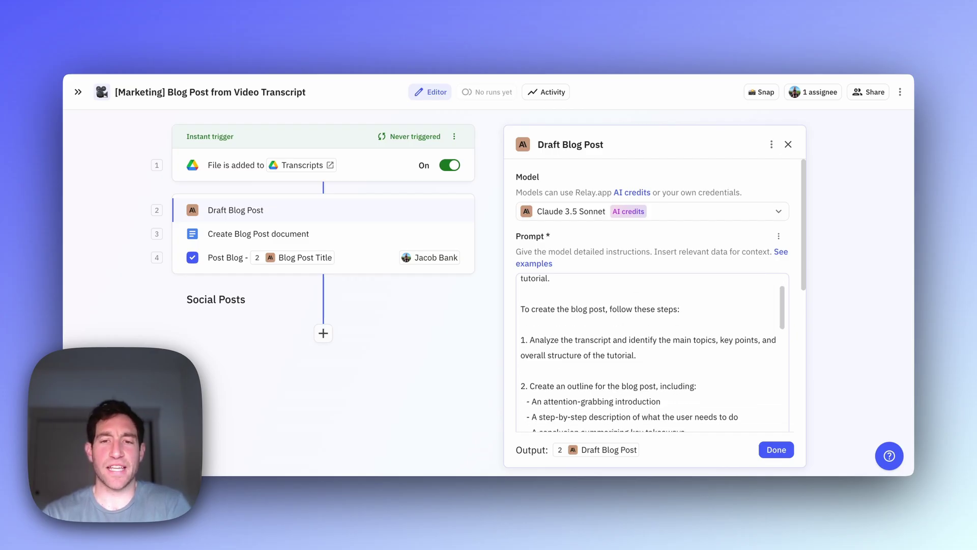
{"action": "scroll", "coordinate": [652, 351], "scroll_direction": "down", "scroll_amount": 2}
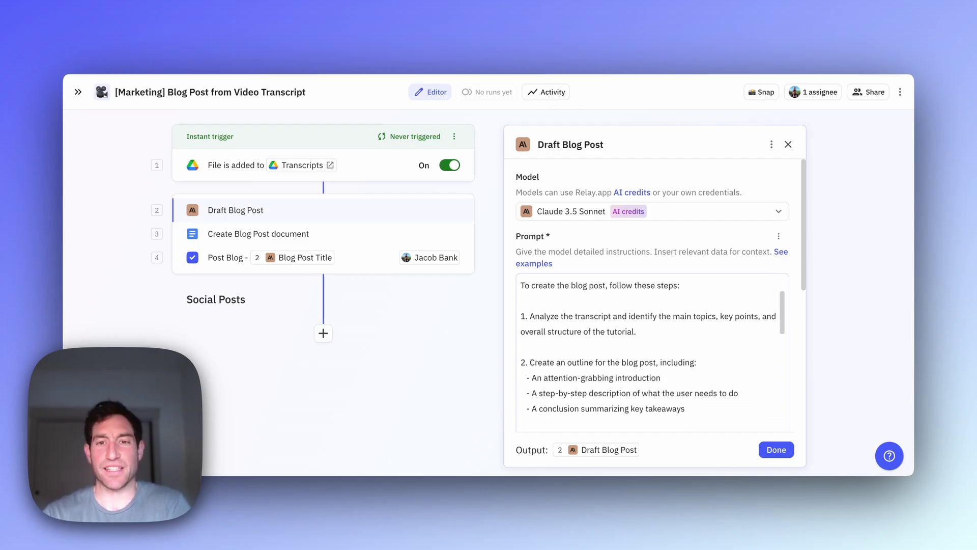
{"action": "scroll", "coordinate": [650, 357], "scroll_direction": "down", "scroll_amount": 1}
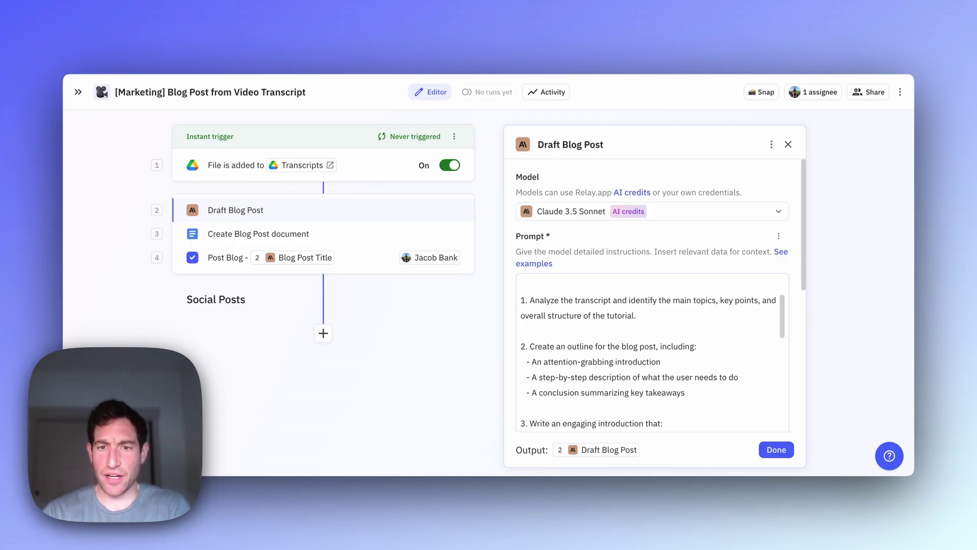
{"action": "scroll", "coordinate": [653, 353], "scroll_direction": "down", "scroll_amount": 2}
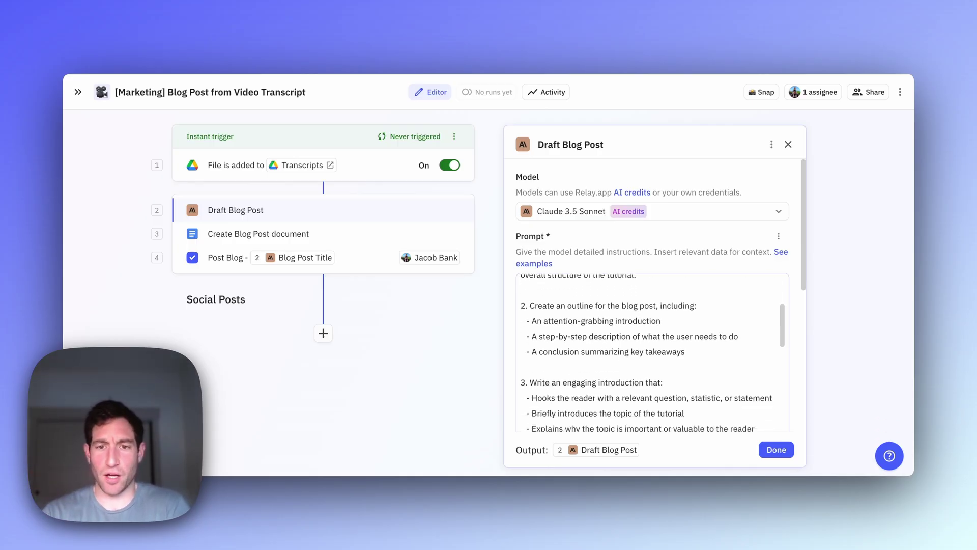
{"action": "scroll", "coordinate": [653, 353], "scroll_direction": "down", "scroll_amount": 4}
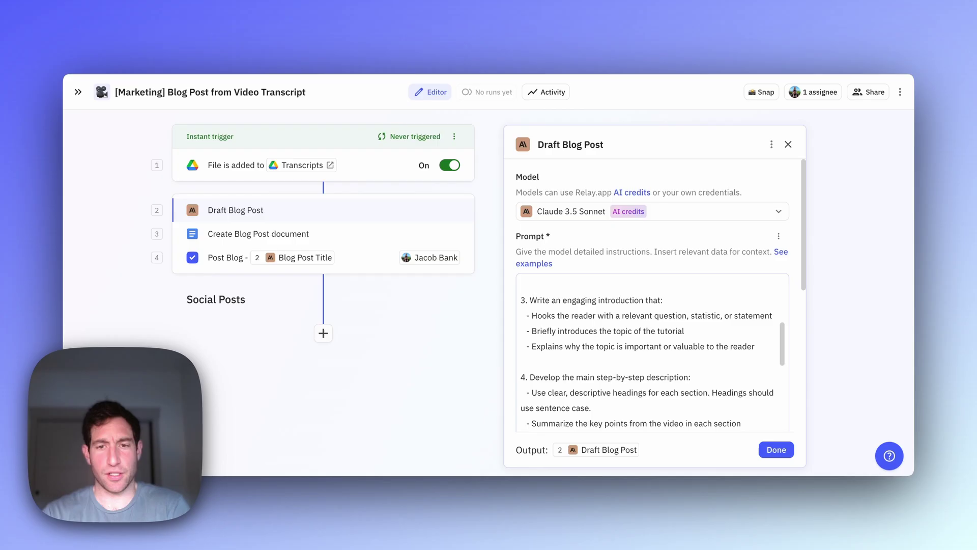
{"action": "scroll", "coordinate": [653, 353], "scroll_direction": "down", "scroll_amount": 3}
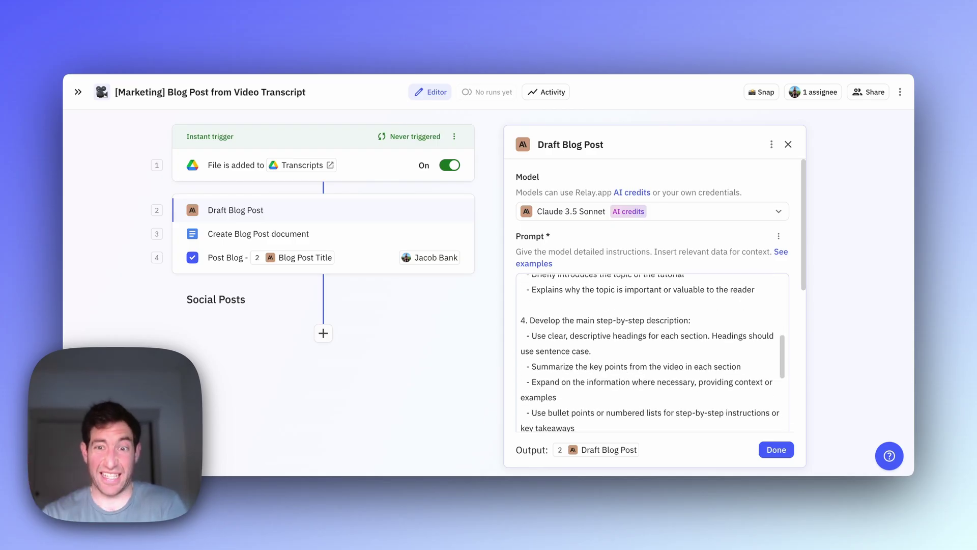
{"action": "scroll", "coordinate": [653, 353], "scroll_direction": "down", "scroll_amount": 10}
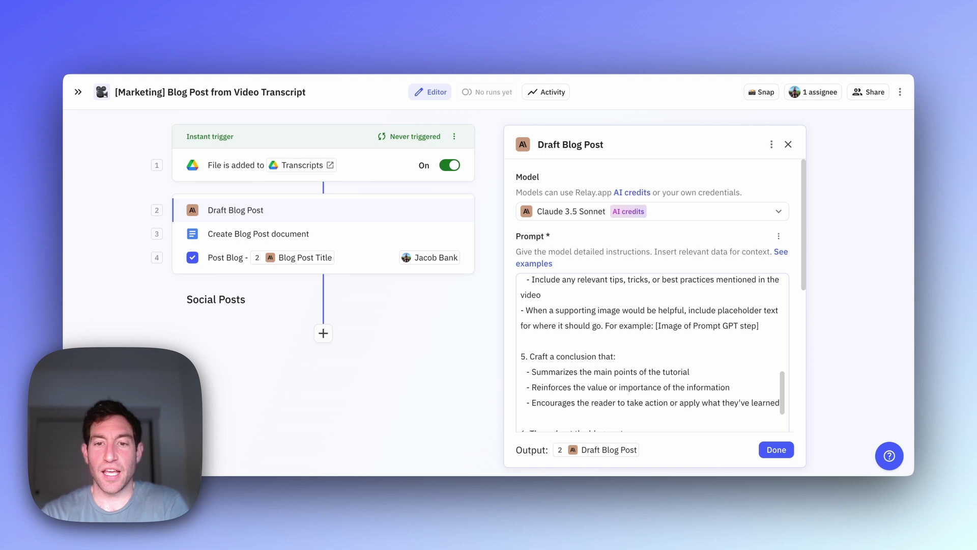
{"action": "scroll", "coordinate": [652, 352], "scroll_direction": "down", "scroll_amount": 5}
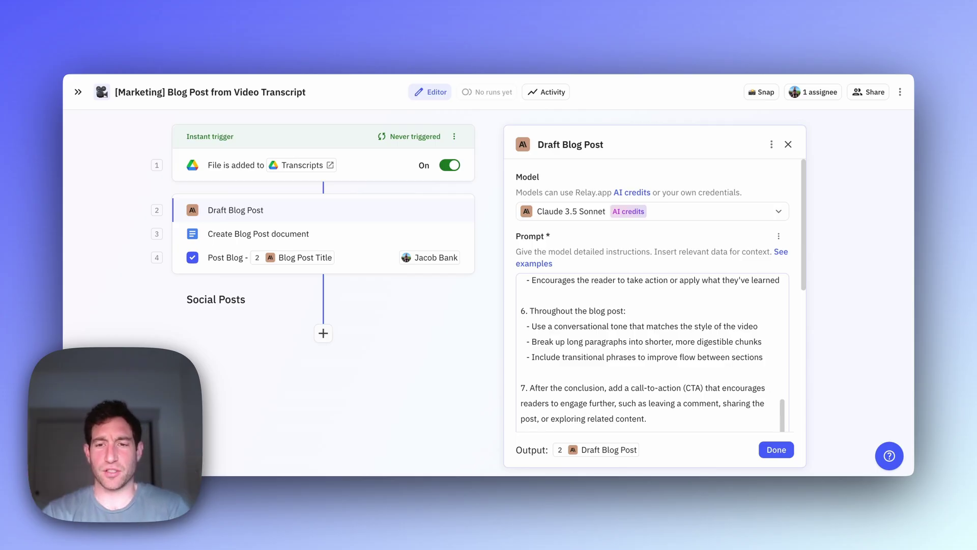
{"action": "scroll", "coordinate": [624, 351], "scroll_direction": "down", "scroll_amount": 4}
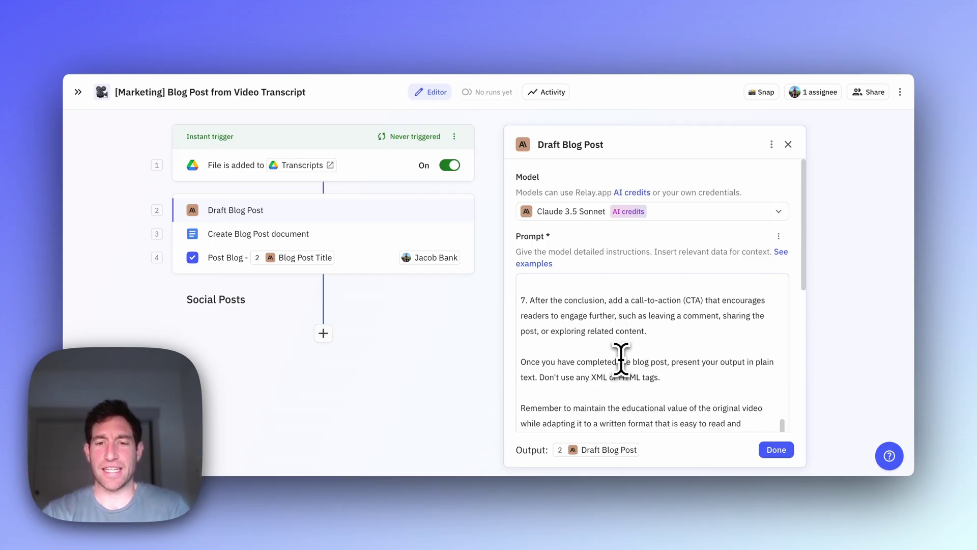
Step: Highlight the prompt's plain-text output and SEO description instructions, and examine the attached trigger file and the structured output fields
{"action": "left_click_drag", "start_coordinate": [660, 360], "coordinate": [515, 342]}
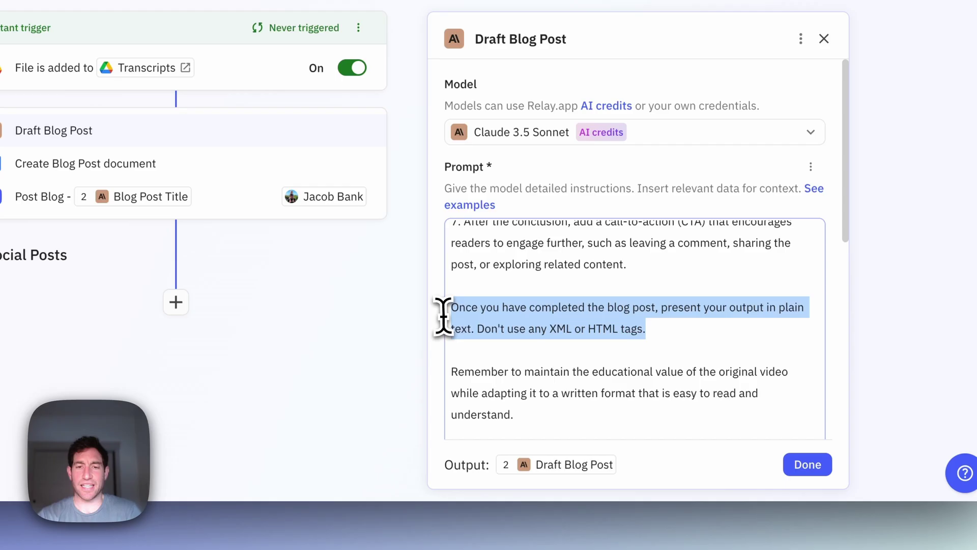
{"action": "left_click", "coordinate": [508, 302]}
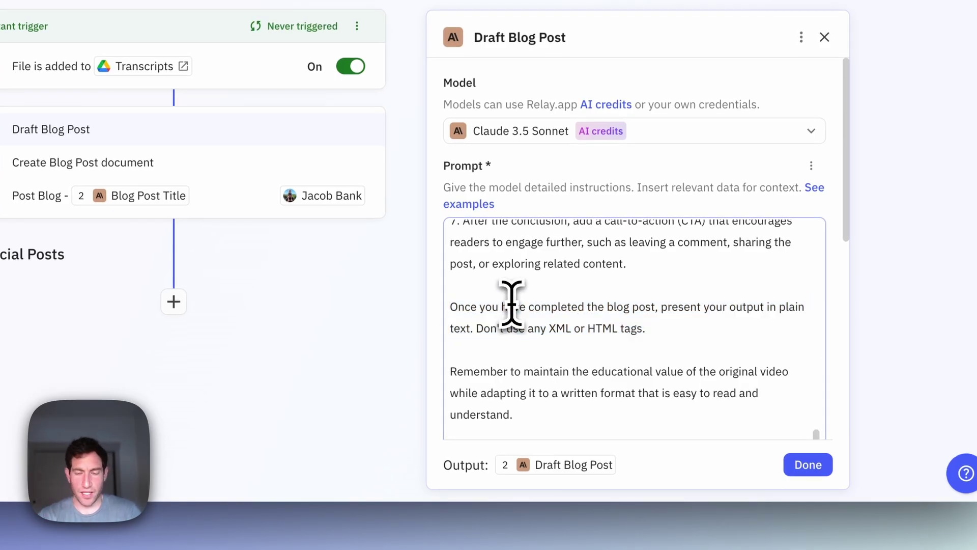
{"action": "scroll", "coordinate": [510, 306], "scroll_direction": "down", "scroll_amount": 5}
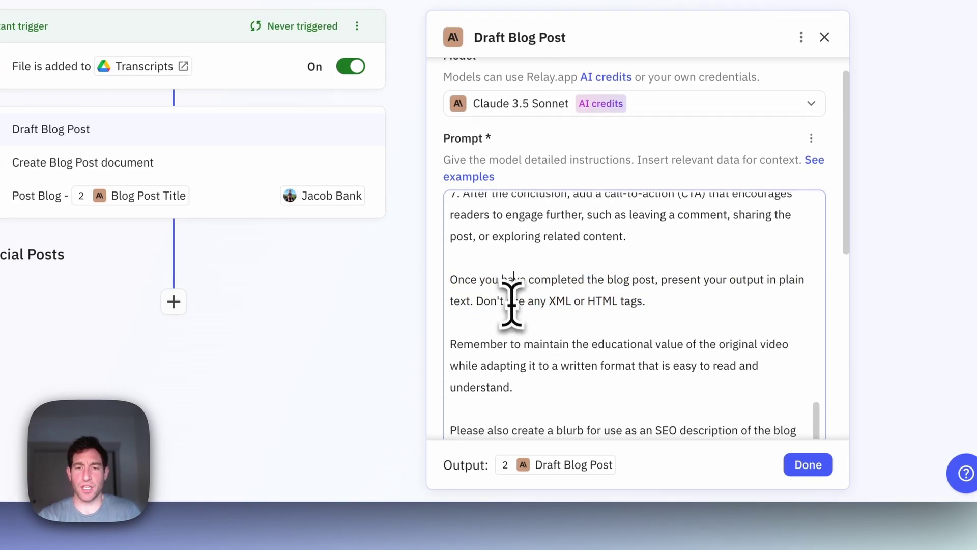
{"action": "left_click_drag", "start_coordinate": [509, 363], "coordinate": [452, 336]}
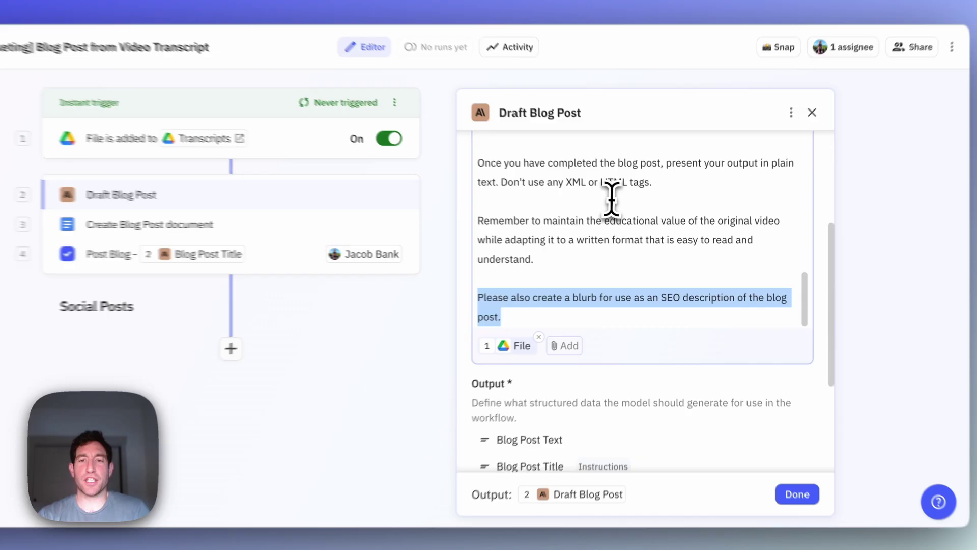
{"action": "left_click", "coordinate": [611, 200]}
{"action": "mouse_move", "coordinate": [516, 347]}
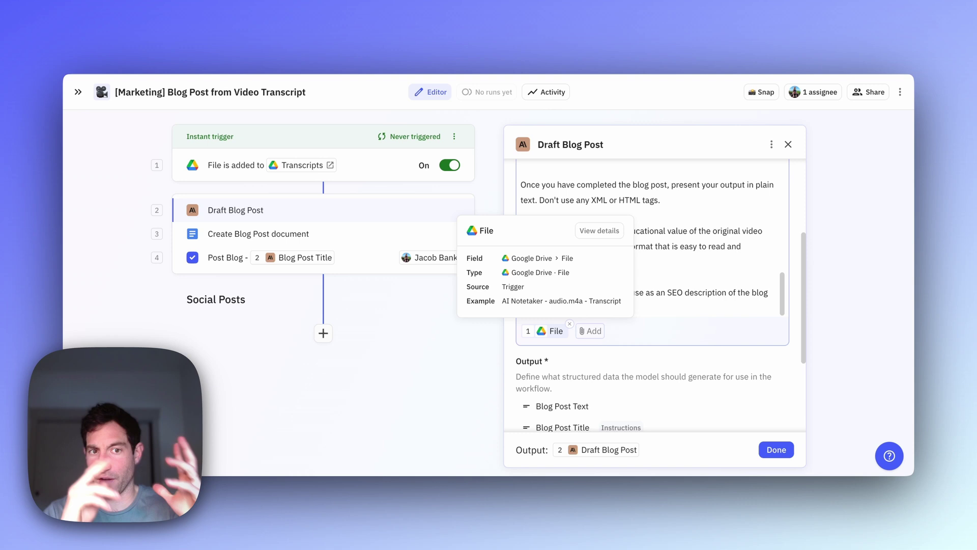
{"action": "scroll", "coordinate": [611, 342], "scroll_direction": "down", "scroll_amount": 3}
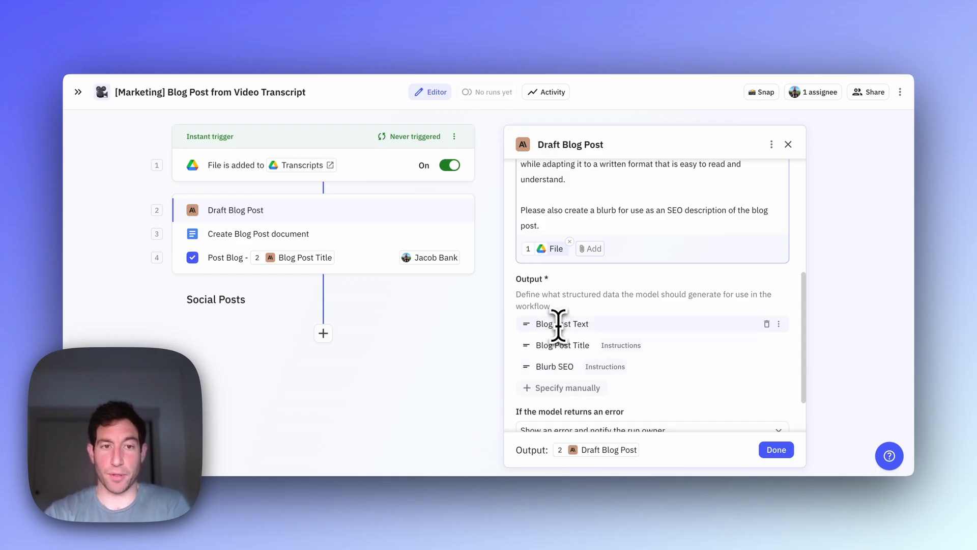
Step: Review the settings of the Create Blog Post document step and the Post Blog task, ending back on Draft Blog Post
{"action": "left_click", "coordinate": [329, 237]}
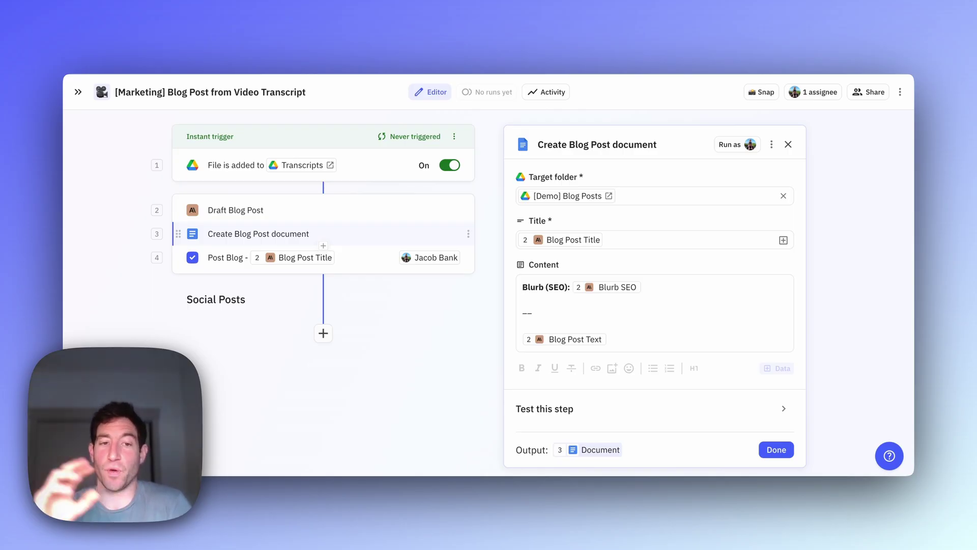
{"action": "left_click", "coordinate": [357, 259]}
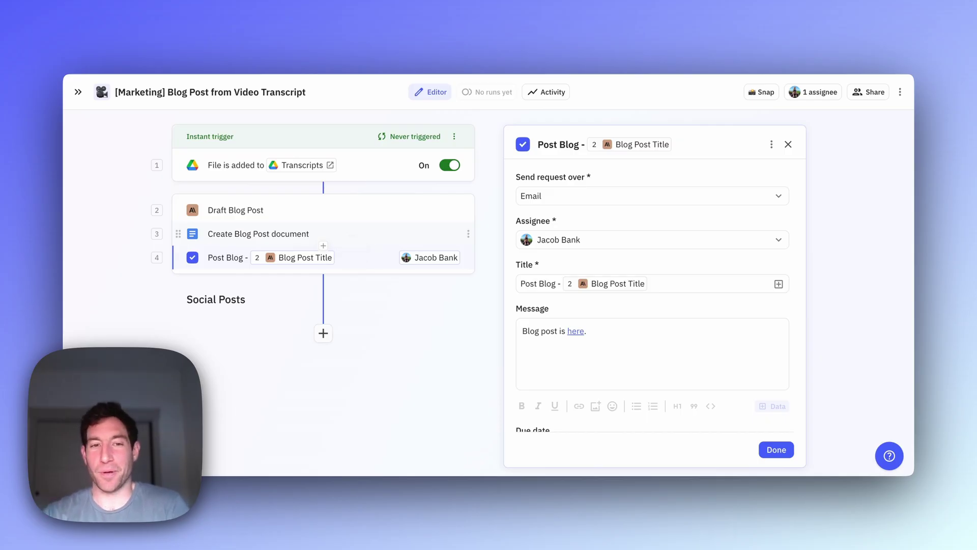
{"action": "left_click", "coordinate": [258, 233]}
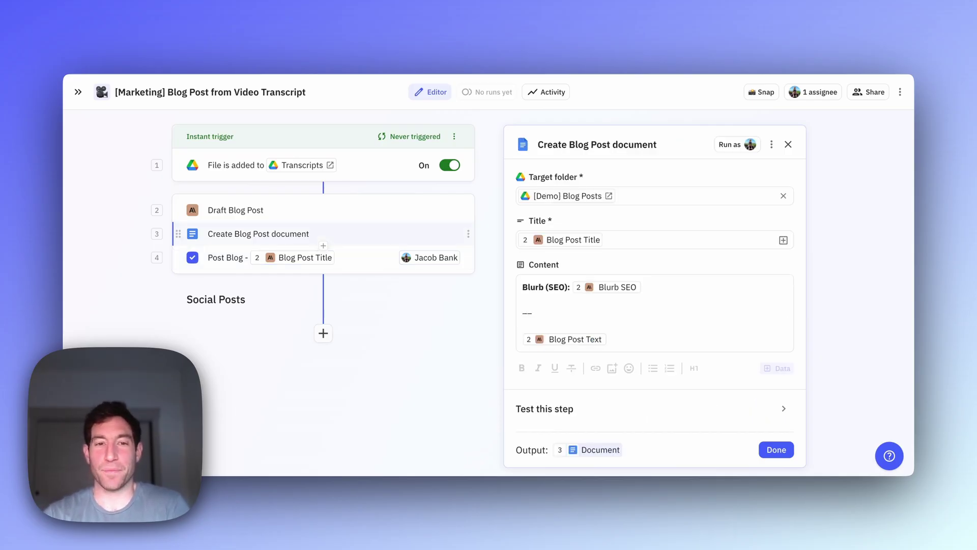
{"action": "left_click", "coordinate": [347, 217]}
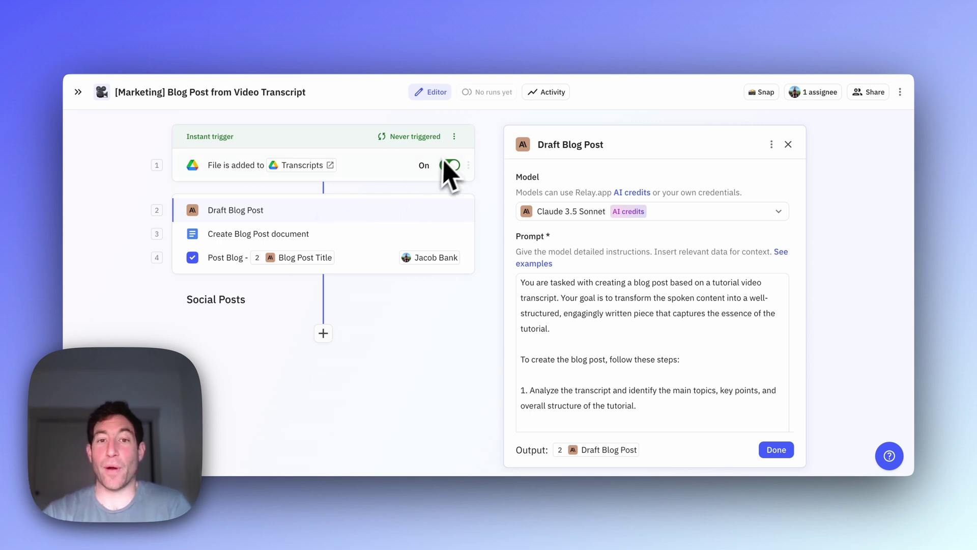
Step: Create and start a test run of the workflow using the first listed webscraping v2 - audio.mp3 - Transcript file
{"action": "left_click", "coordinate": [456, 141]}
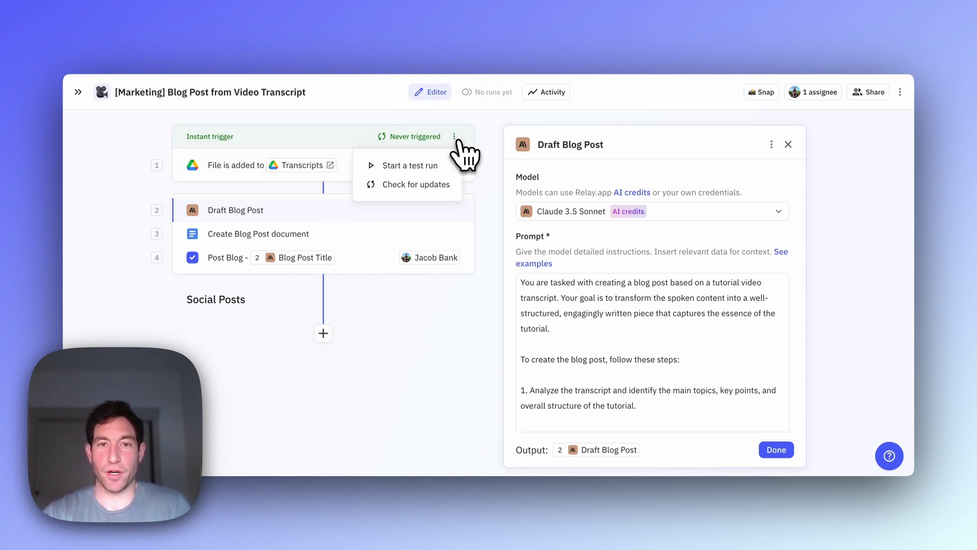
{"action": "left_click", "coordinate": [439, 166]}
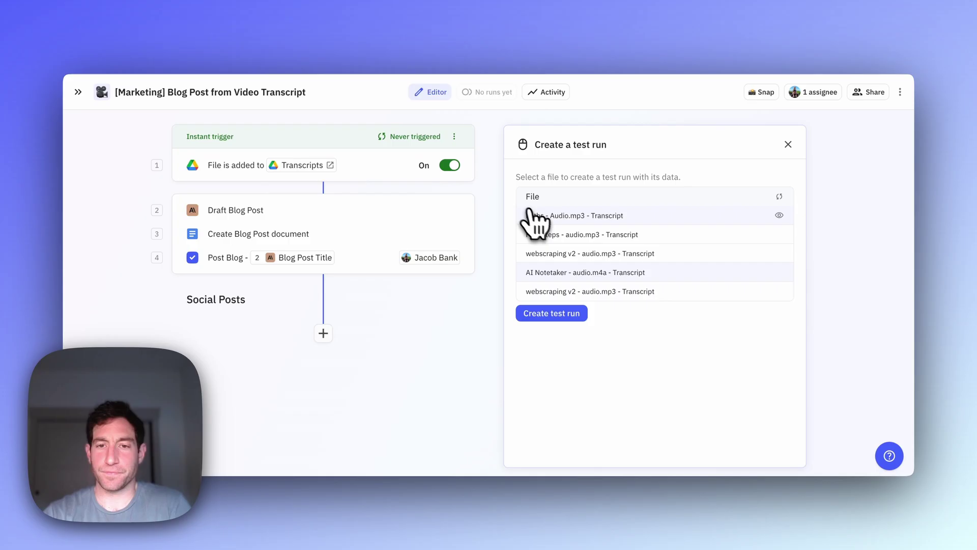
{"action": "left_click", "coordinate": [565, 255]}
{"action": "left_click", "coordinate": [550, 315]}
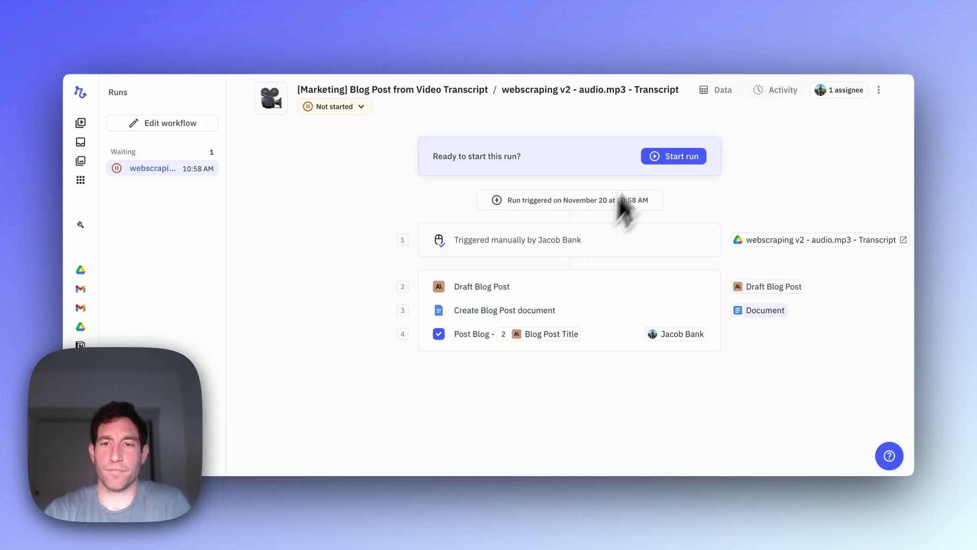
{"action": "left_click", "coordinate": [675, 156]}
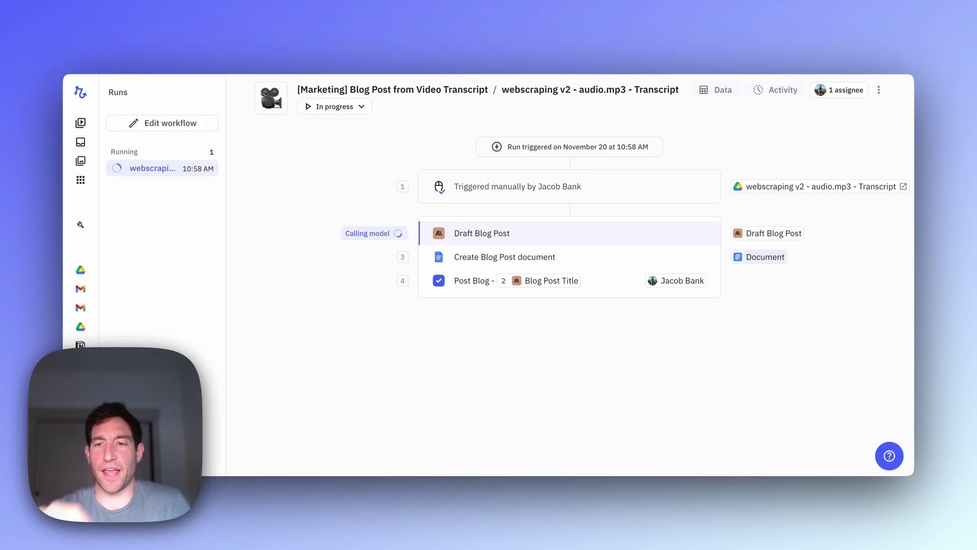
Step: Open the blog post document generated by the run and read through it, selecting the schedule trigger screenshot placeholder line
{"action": "mouse_move", "coordinate": [775, 189]}
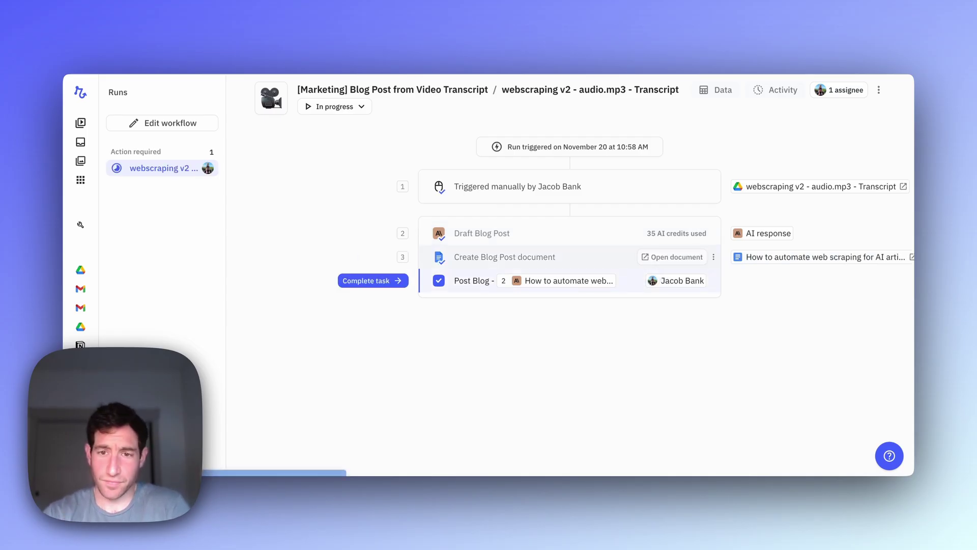
{"action": "left_click", "coordinate": [911, 257]}
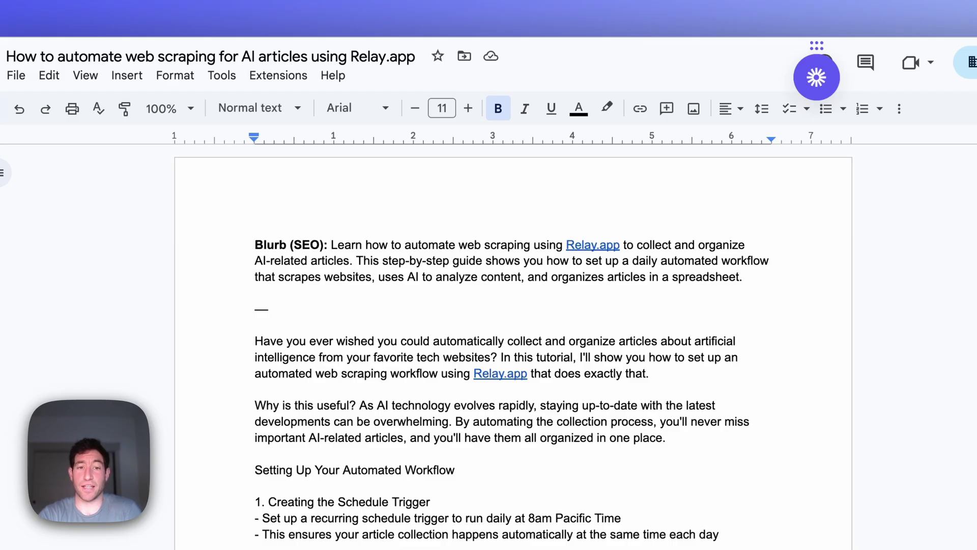
{"action": "scroll", "coordinate": [410, 243], "scroll_direction": "down", "scroll_amount": 4}
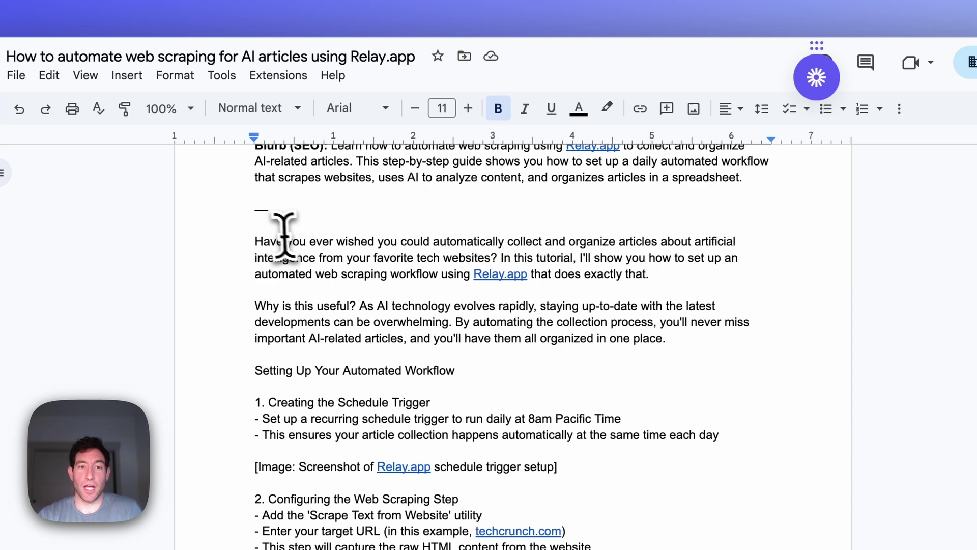
{"action": "scroll", "coordinate": [447, 326], "scroll_direction": "down", "scroll_amount": 2}
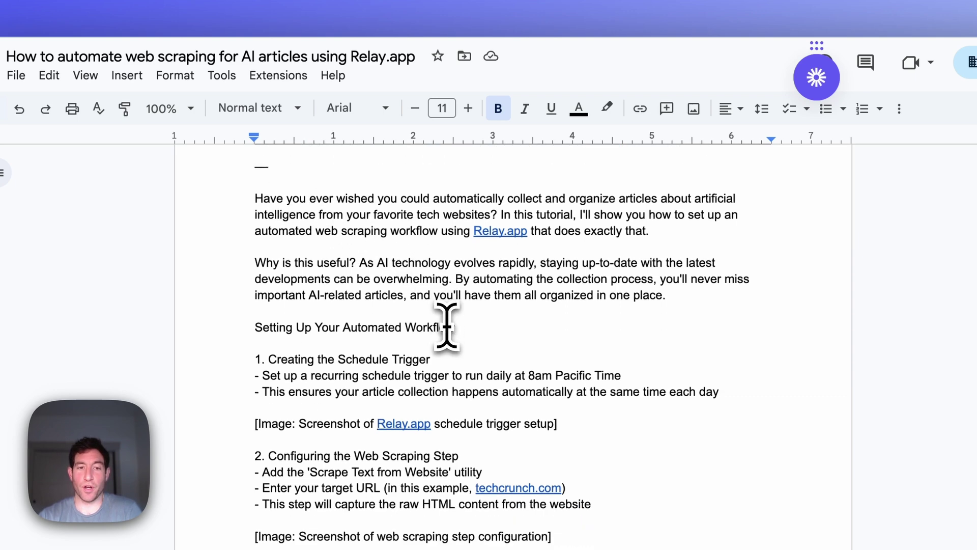
{"action": "scroll", "coordinate": [392, 326], "scroll_direction": "down", "scroll_amount": 2}
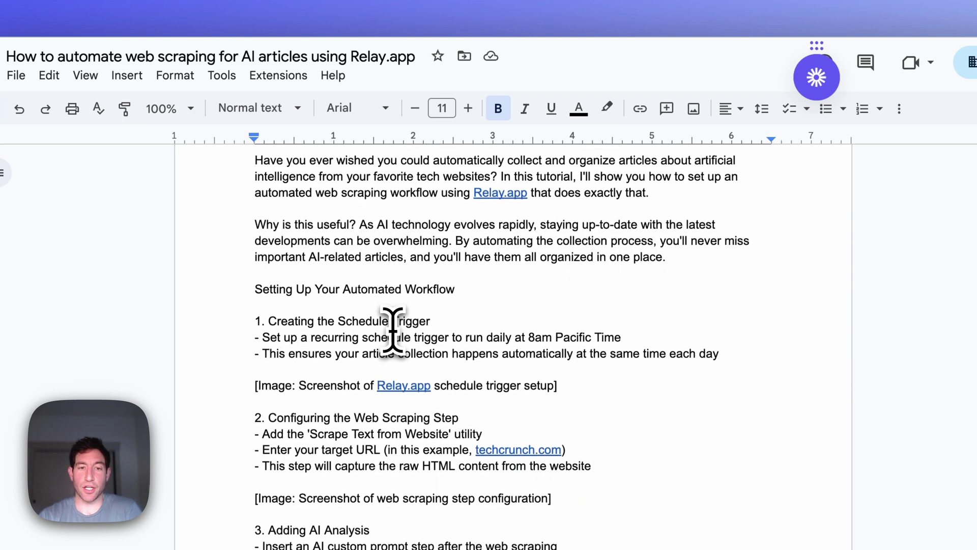
{"action": "scroll", "coordinate": [355, 310], "scroll_direction": "down", "scroll_amount": 2}
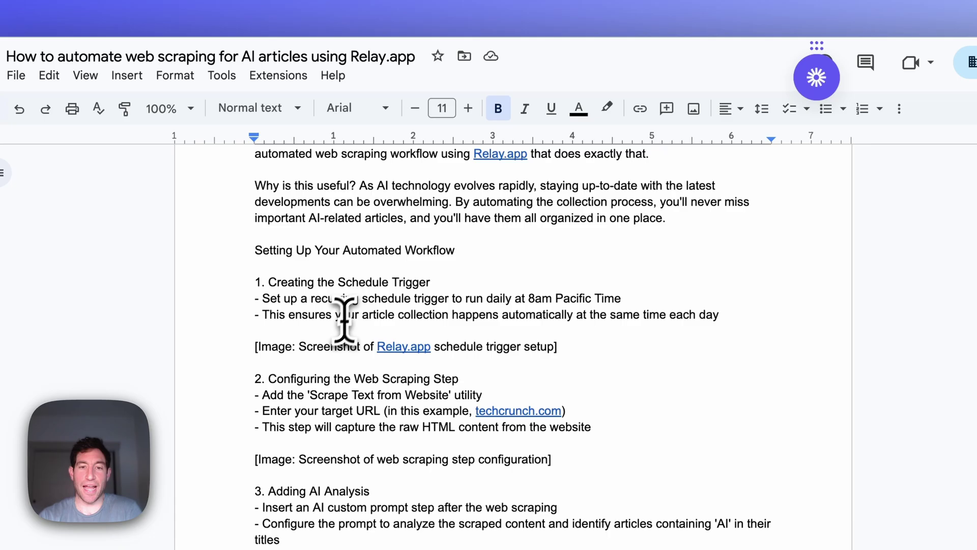
{"action": "triple_click", "coordinate": [318, 349]}
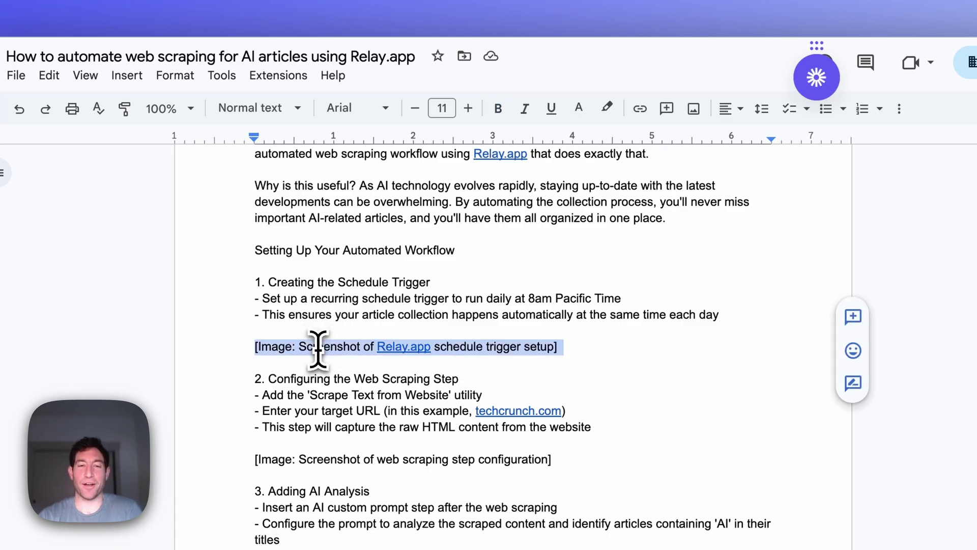
Step: Deselect the screenshot placeholder and read the remaining draft sections through the closing questions line, then review the draft back towards its beginning
{"action": "left_click", "coordinate": [318, 350]}
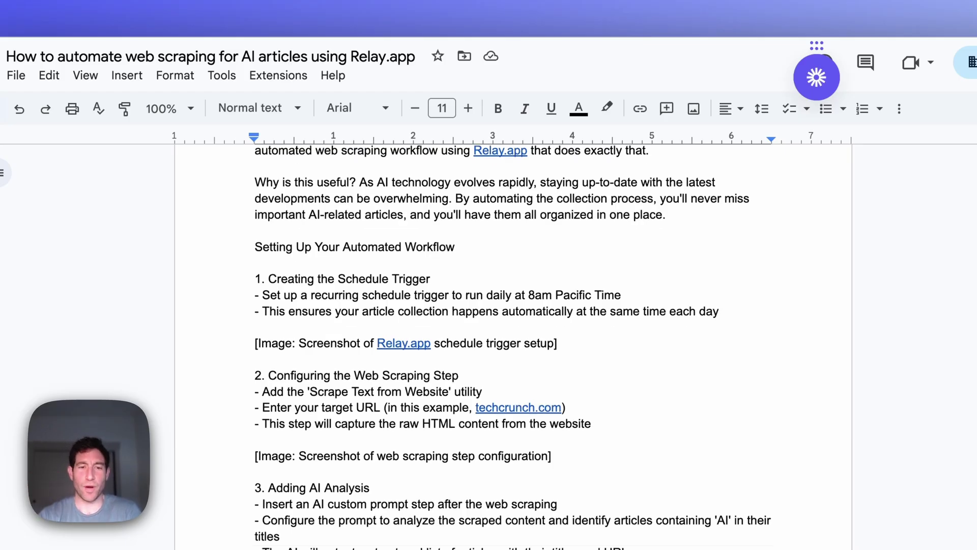
{"action": "scroll", "coordinate": [318, 349], "scroll_direction": "down", "scroll_amount": 5}
{"action": "scroll", "coordinate": [319, 350], "scroll_direction": "down", "scroll_amount": 8}
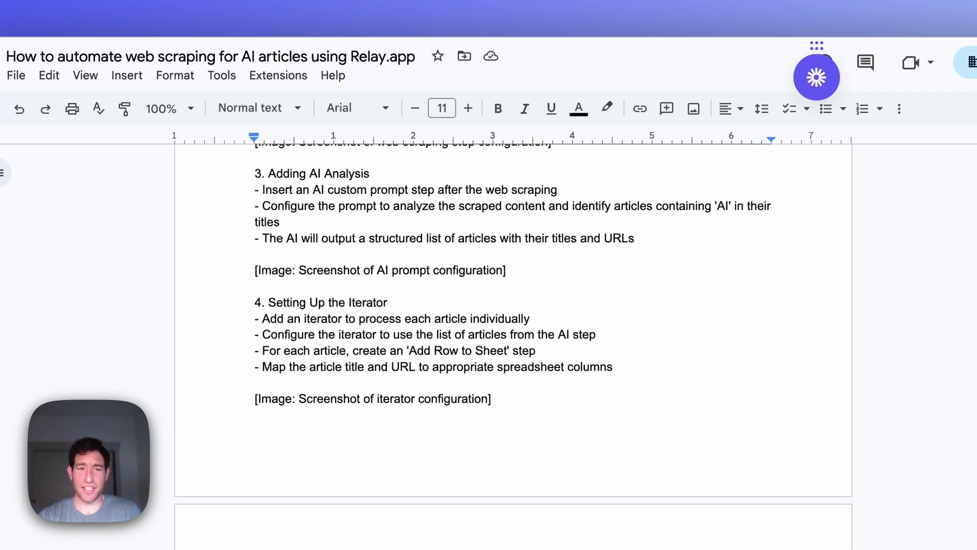
{"action": "scroll", "coordinate": [318, 350], "scroll_direction": "down", "scroll_amount": 2}
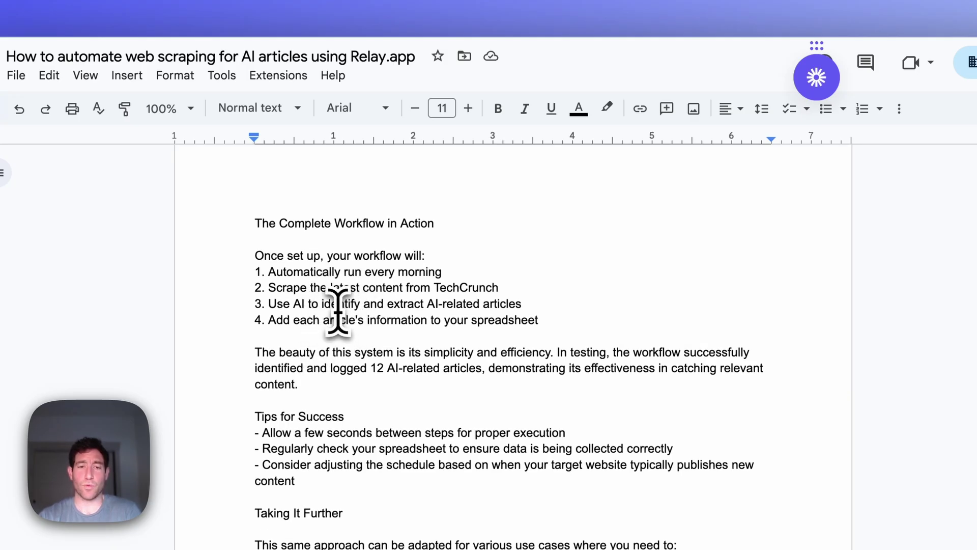
{"action": "scroll", "coordinate": [332, 308], "scroll_direction": "down", "scroll_amount": 5}
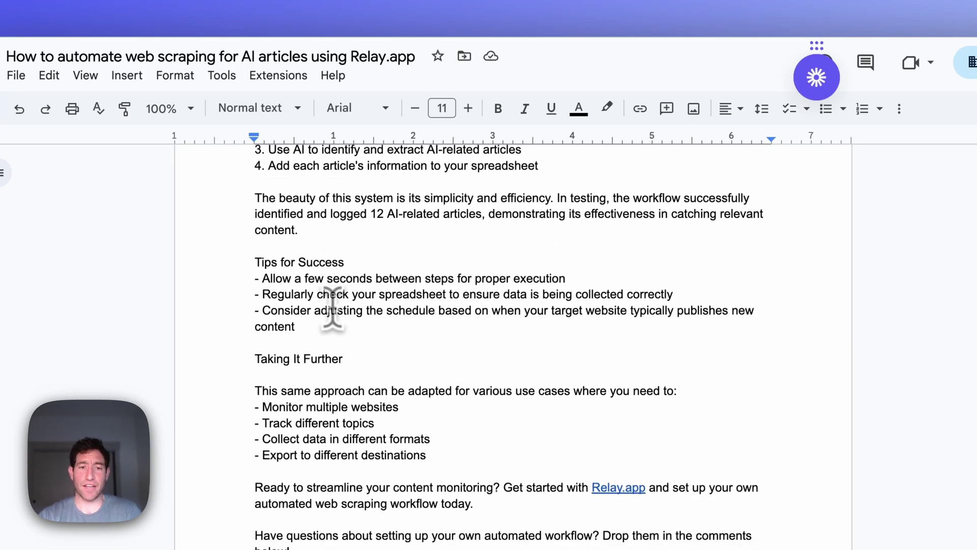
{"action": "scroll", "coordinate": [271, 312], "scroll_direction": "down", "scroll_amount": 3}
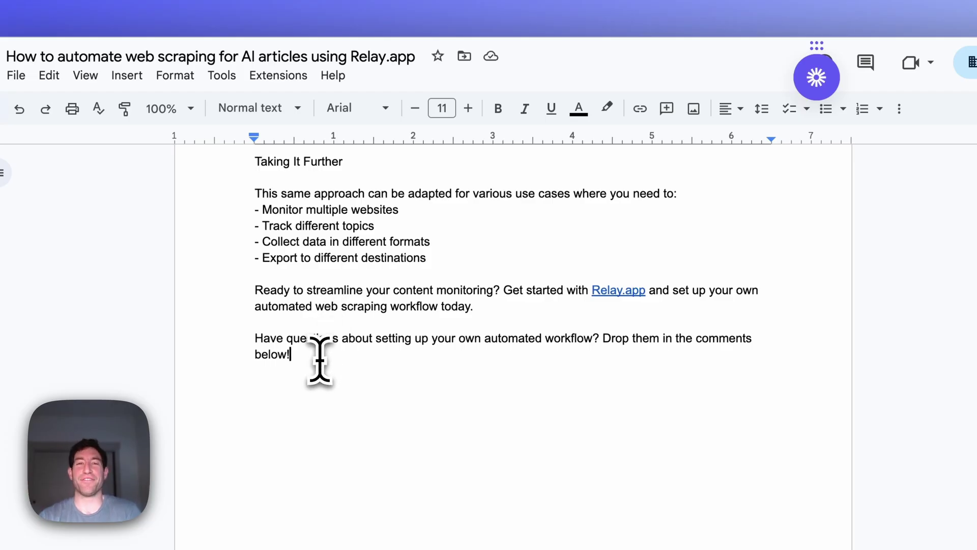
{"action": "scroll", "coordinate": [510, 347], "scroll_direction": "up", "scroll_amount": 9}
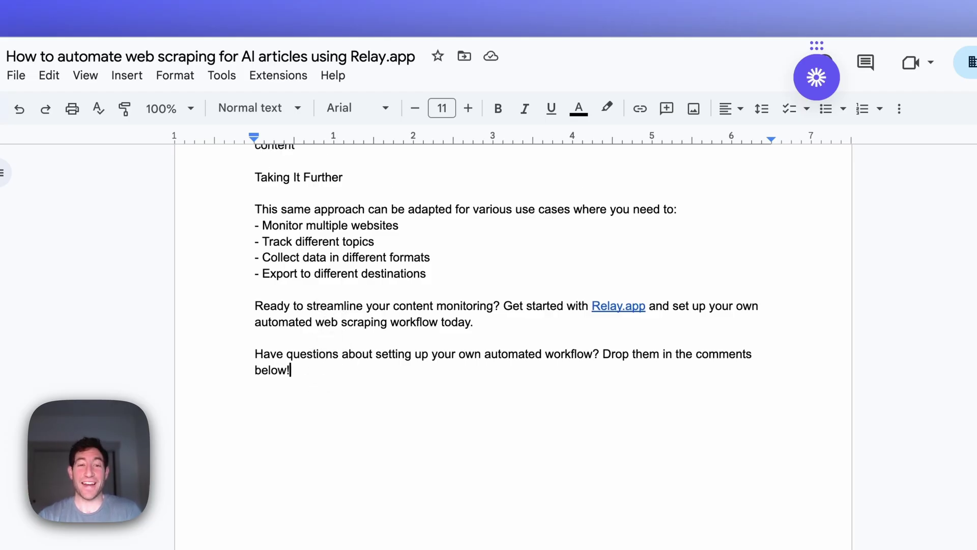
{"action": "scroll", "coordinate": [320, 353], "scroll_direction": "up", "scroll_amount": 4}
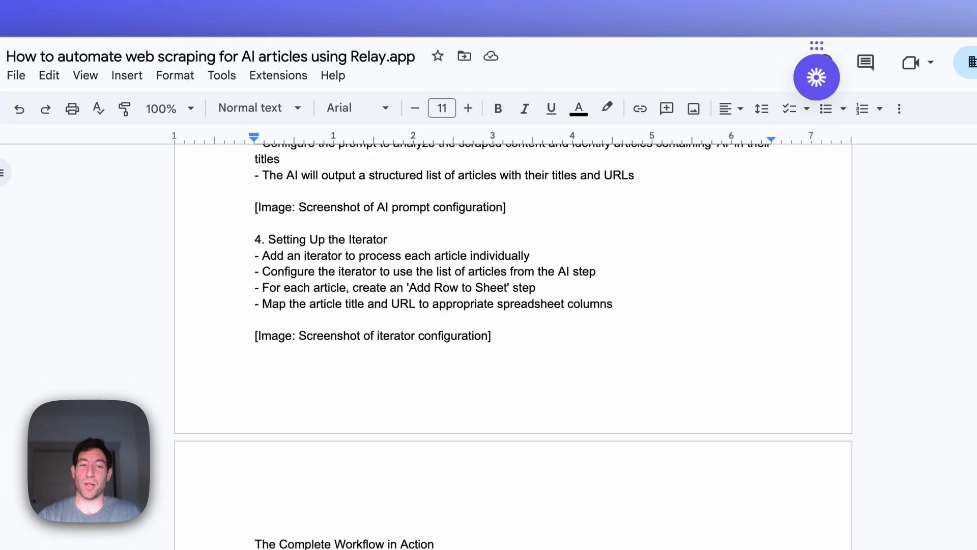
{"action": "scroll", "coordinate": [321, 354], "scroll_direction": "down", "scroll_amount": 4}
{"action": "scroll", "coordinate": [321, 353], "scroll_direction": "up", "scroll_amount": 8}
{"action": "scroll", "coordinate": [321, 354], "scroll_direction": "up", "scroll_amount": 8}
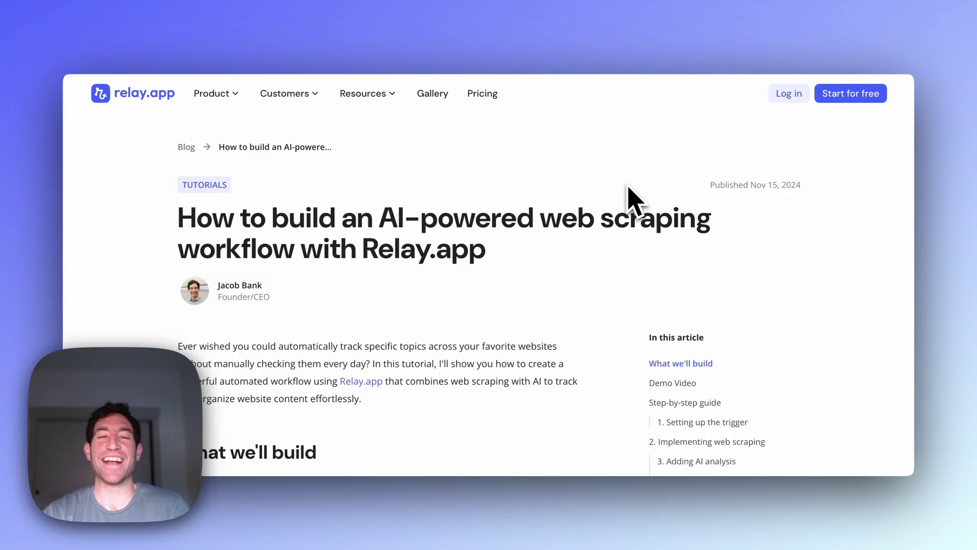
Step: Look through the published web scraping tutorial on the Relay.app blog, including its workflow demo section, and return to the article's title
{"action": "scroll", "coordinate": [634, 199], "scroll_direction": "down", "scroll_amount": 10}
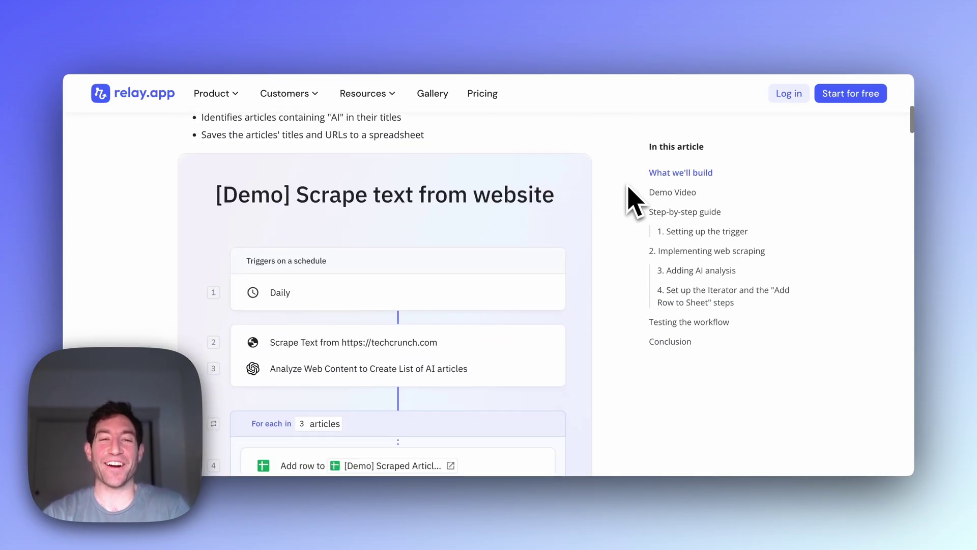
{"action": "scroll", "coordinate": [634, 200], "scroll_direction": "down", "scroll_amount": 8}
{"action": "scroll", "coordinate": [634, 199], "scroll_direction": "up", "scroll_amount": 18}
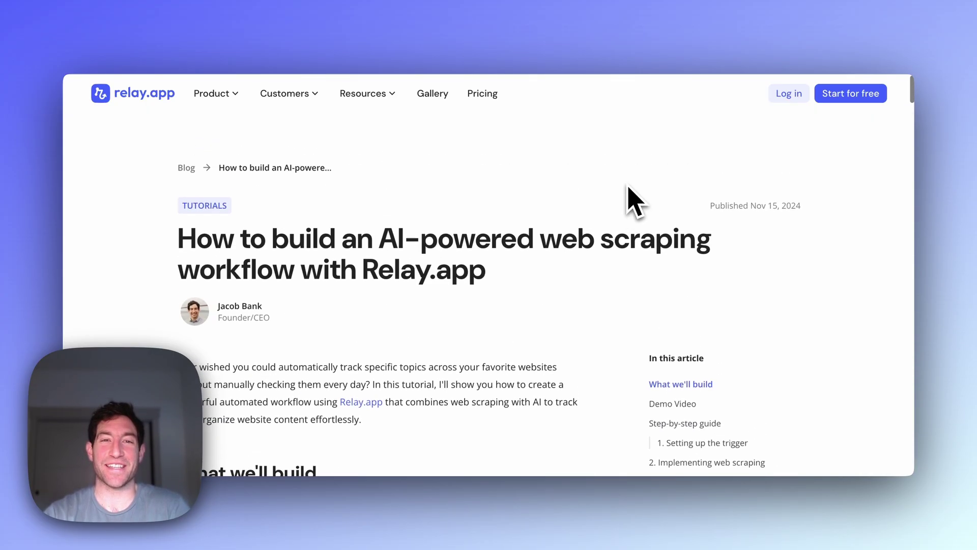